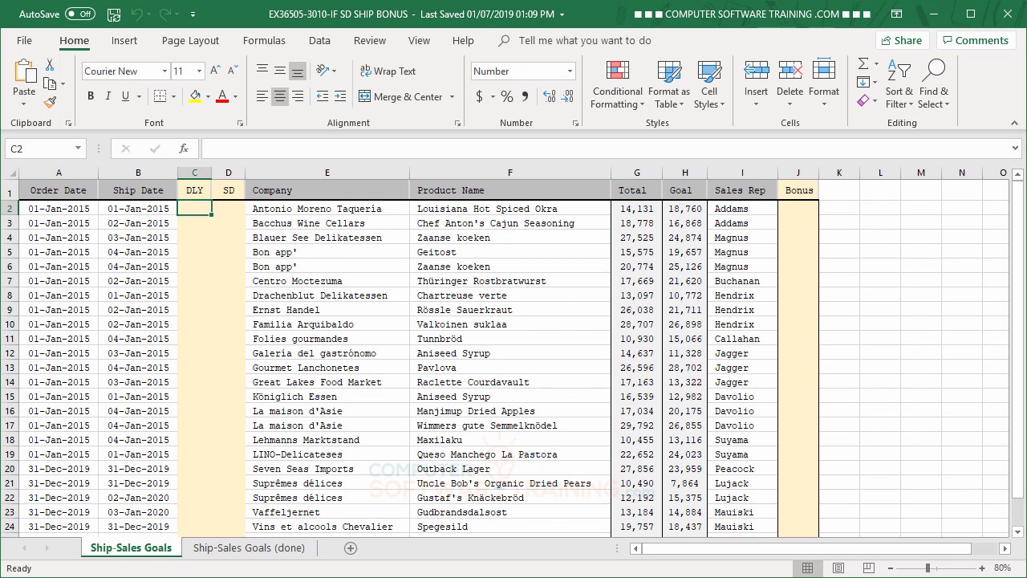
pyautogui.click(187, 233)
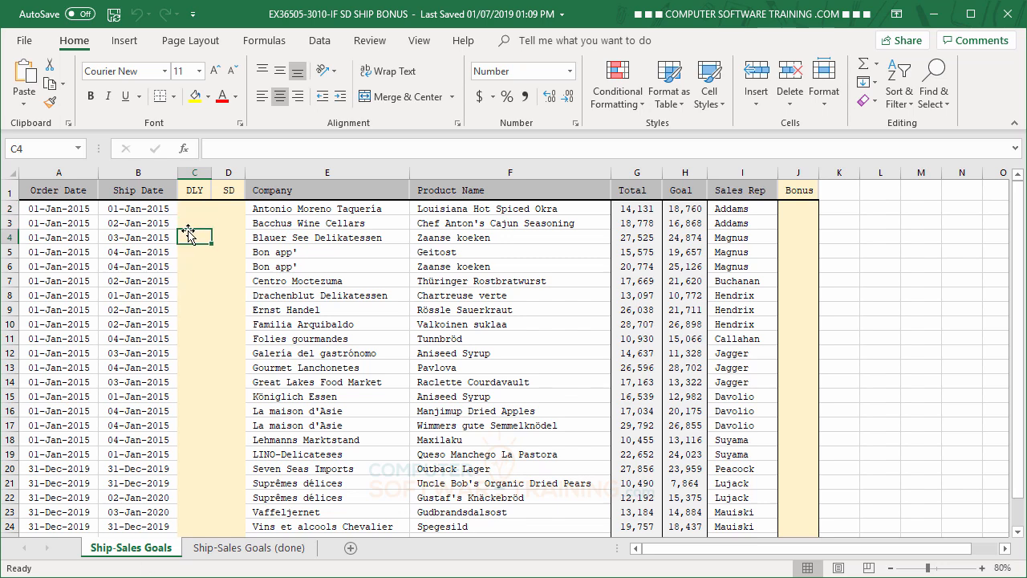
pyautogui.click(189, 222)
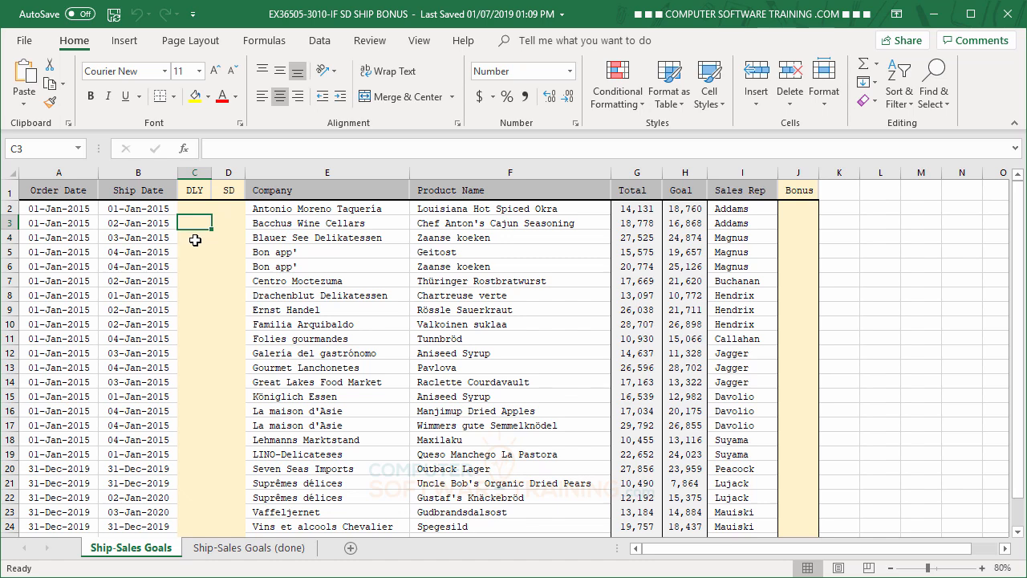
pyautogui.click(195, 240)
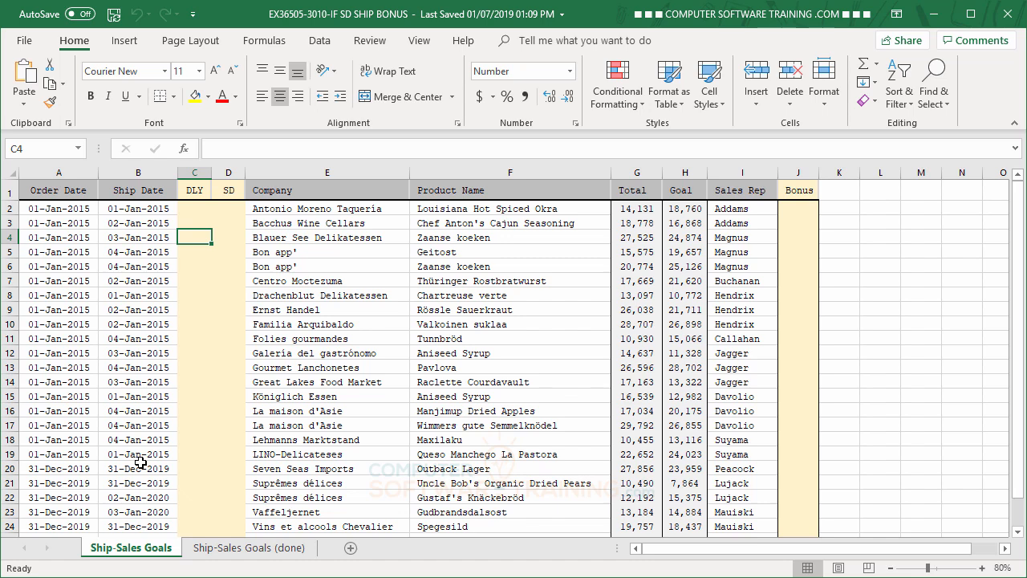
# Step: Enter =IF(A2=B2,"SD",B2-A2) in C2 and fill it down the DLY column
pyautogui.click(195, 207)
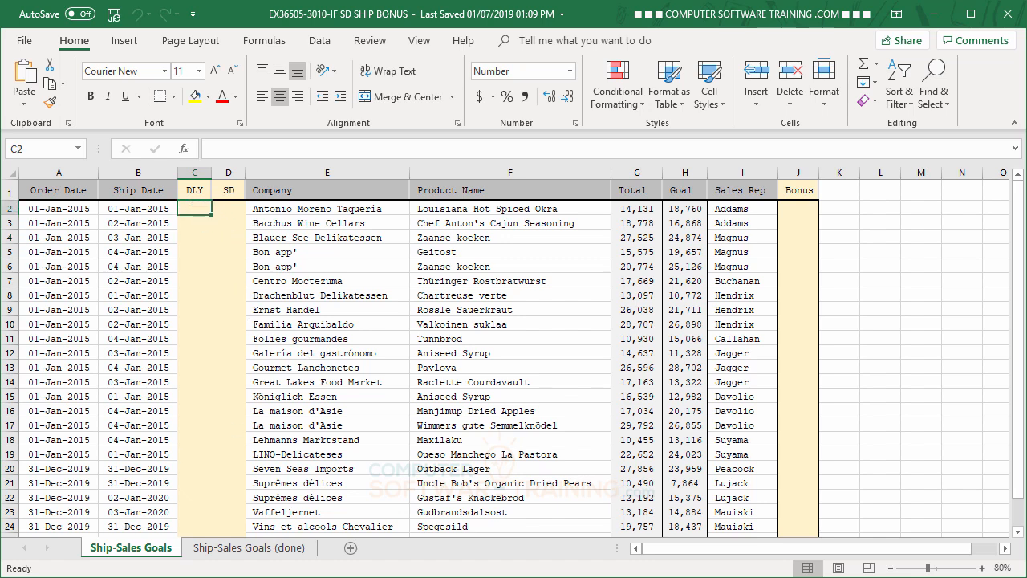
pyautogui.write('=if')
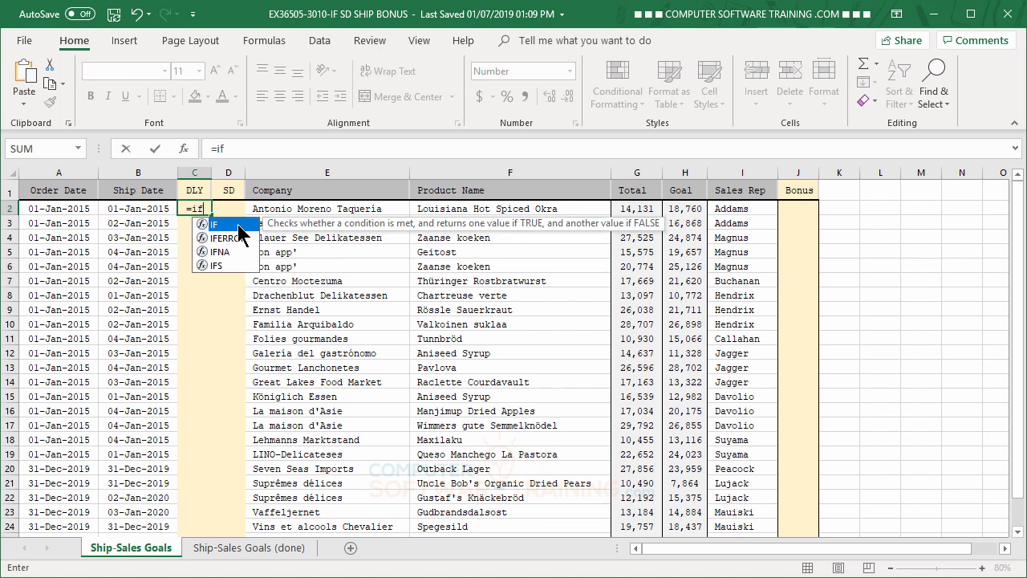
pyautogui.doubleClick(201, 223)
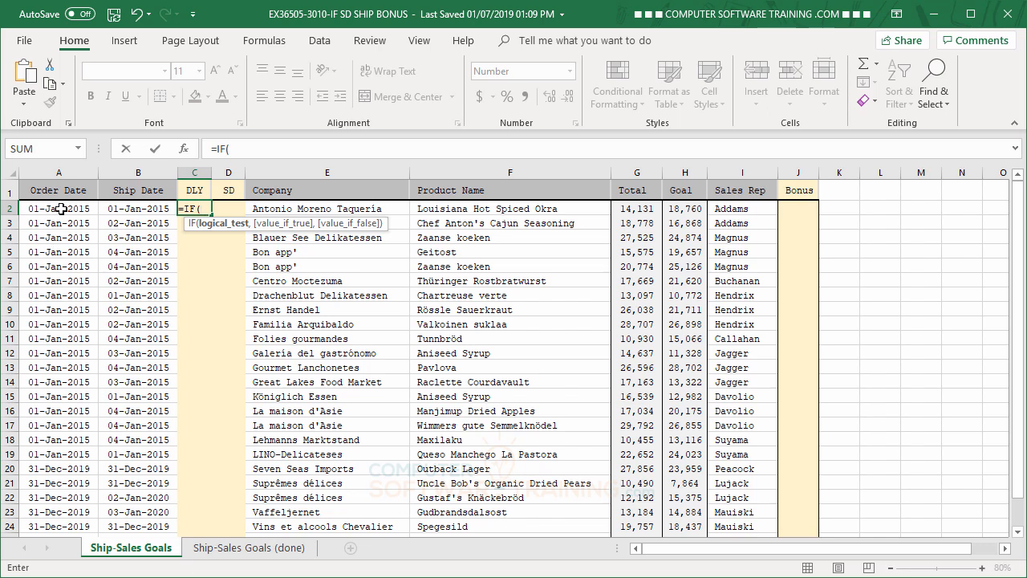
pyautogui.click(60, 208)
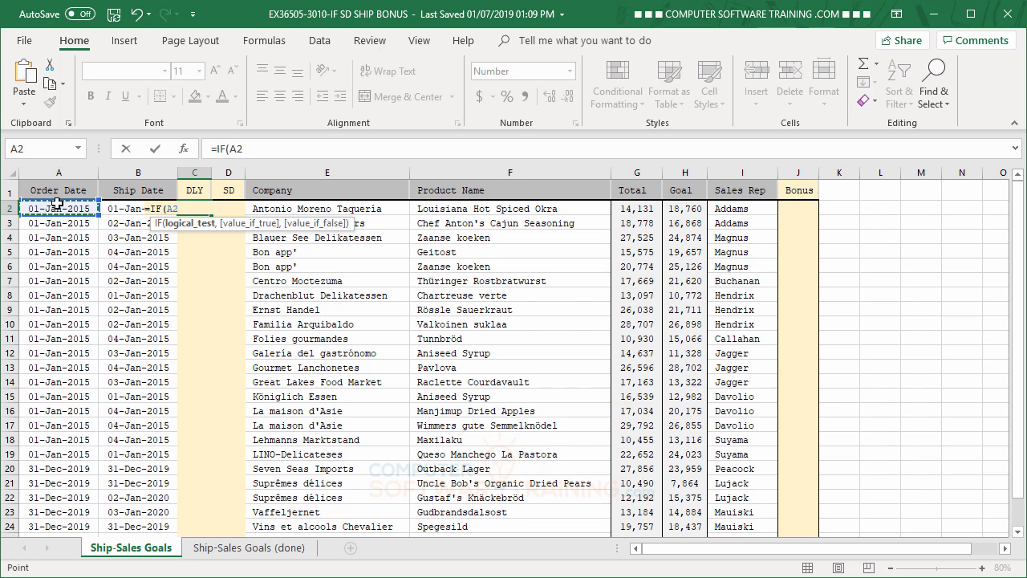
pyautogui.write('=')
pyautogui.click(113, 209)
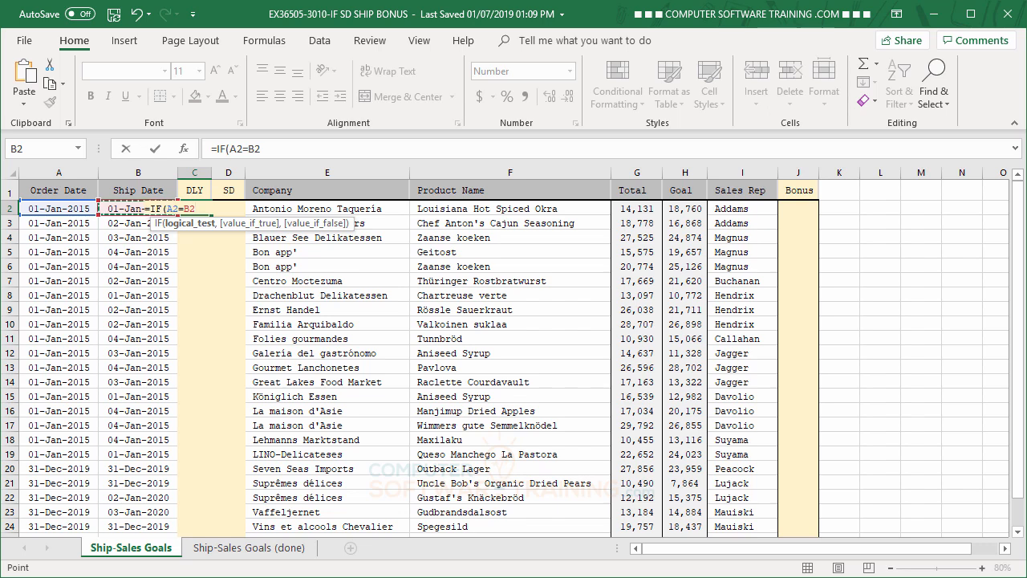
pyautogui.write(',')
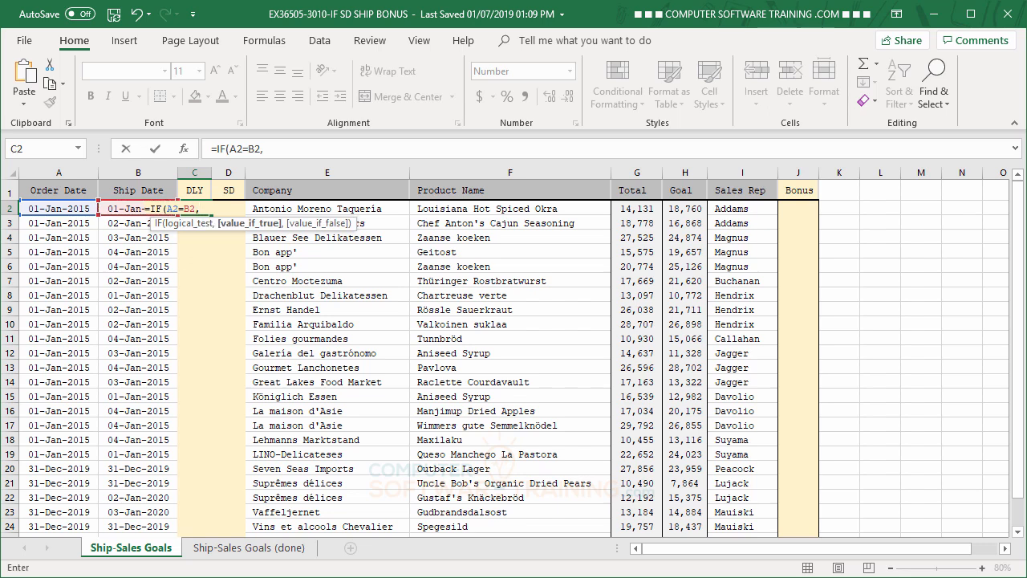
pyautogui.write('"SD",')
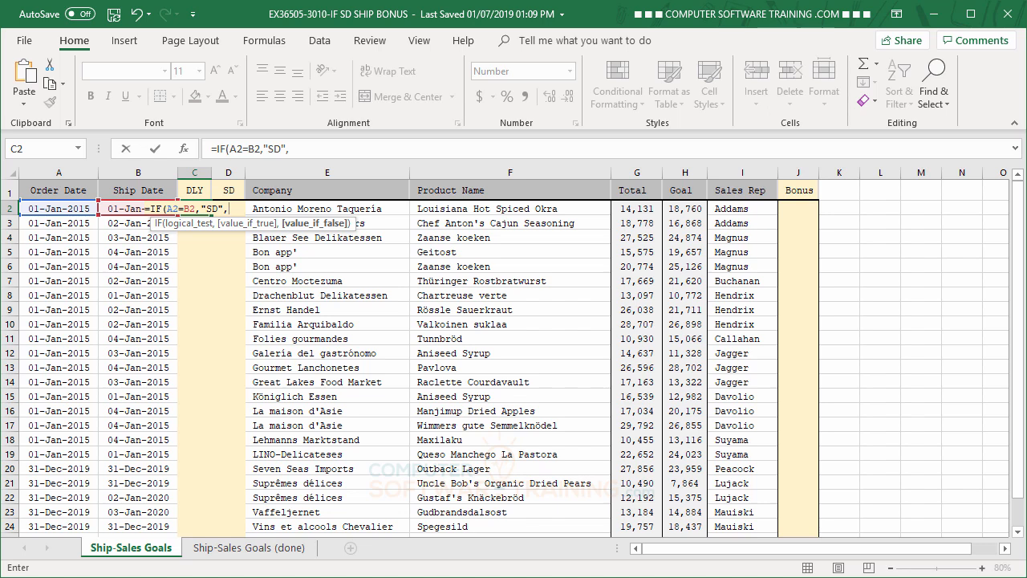
pyautogui.write('B2-')
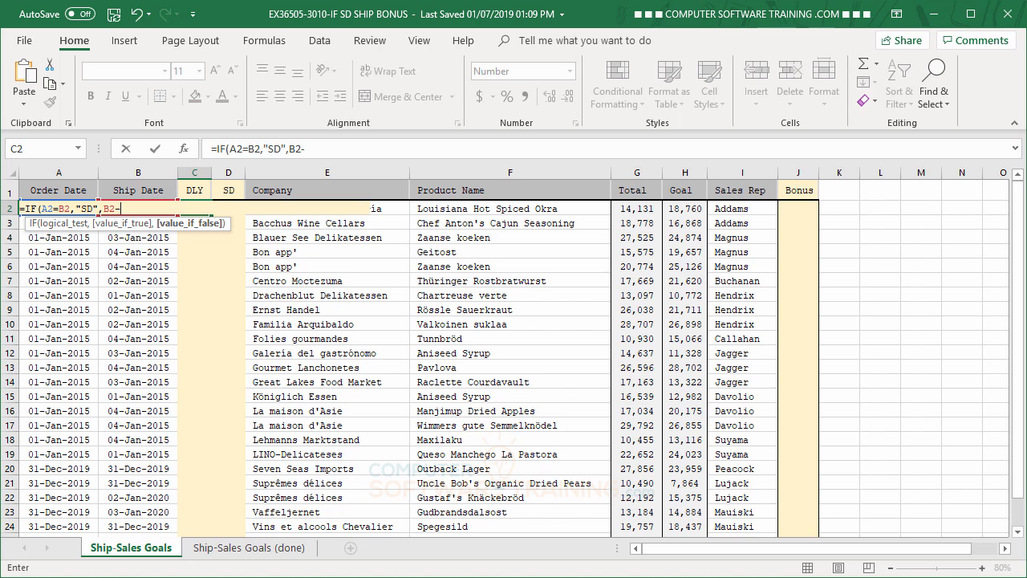
pyautogui.write('A2')
pyautogui.press('Return')
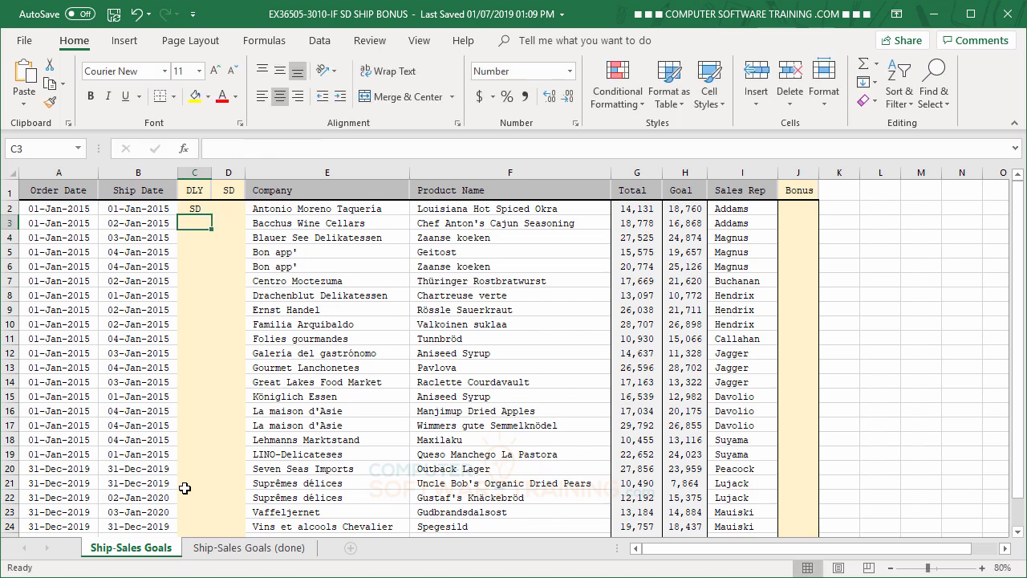
pyautogui.click(205, 211)
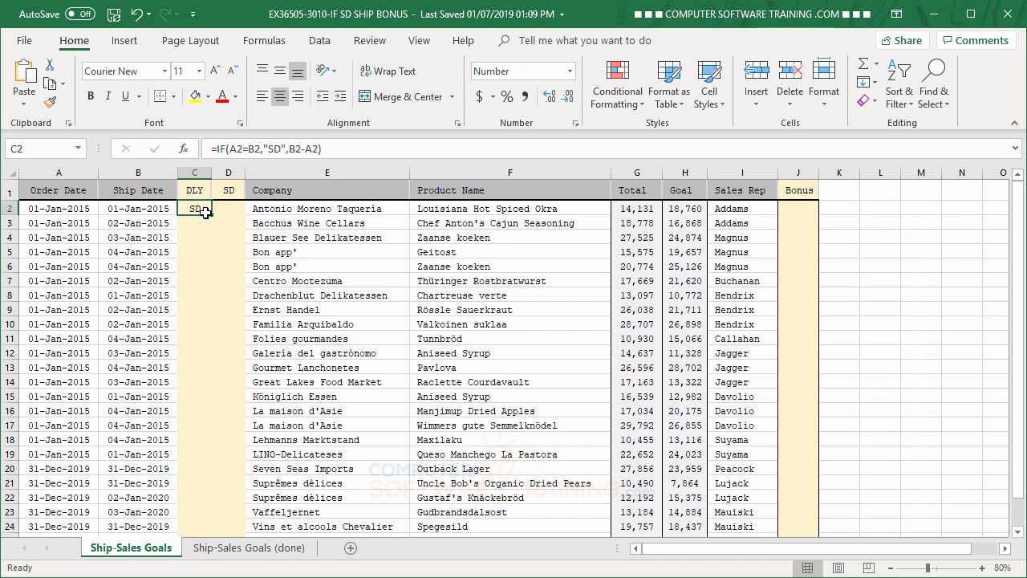
pyautogui.doubleClick(210, 215)
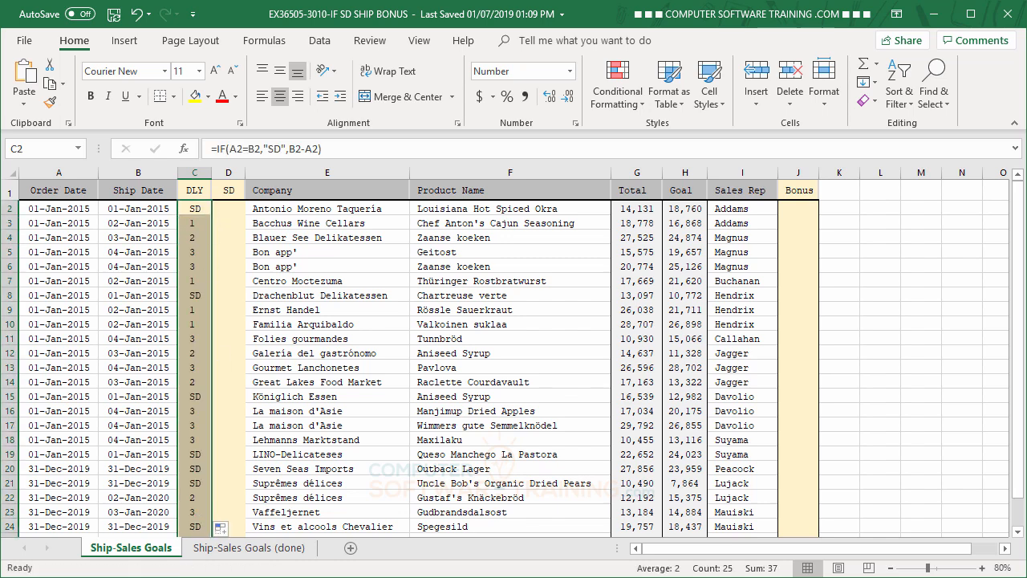
# Step: Start an IF formula in D2 of the SD column with the logical test A2=B2
pyautogui.click(229, 210)
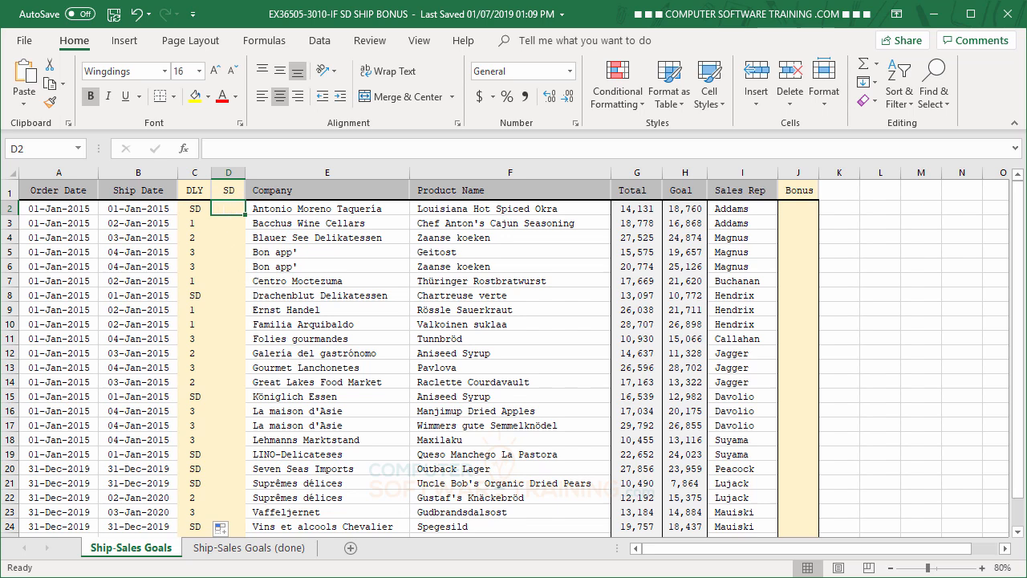
pyautogui.hotkey('ctrl', 'z')
pyautogui.write('=')
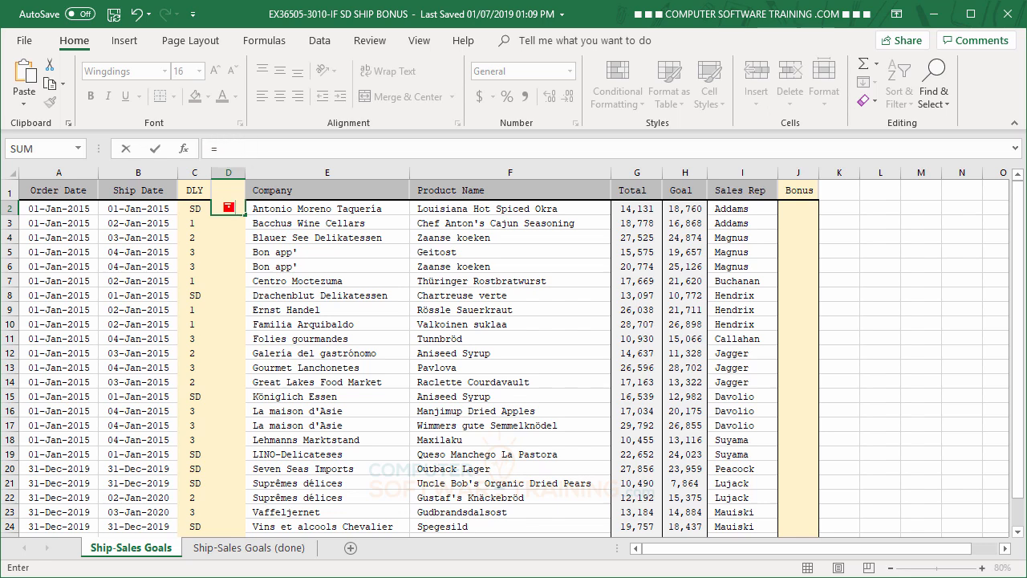
pyautogui.write('if')
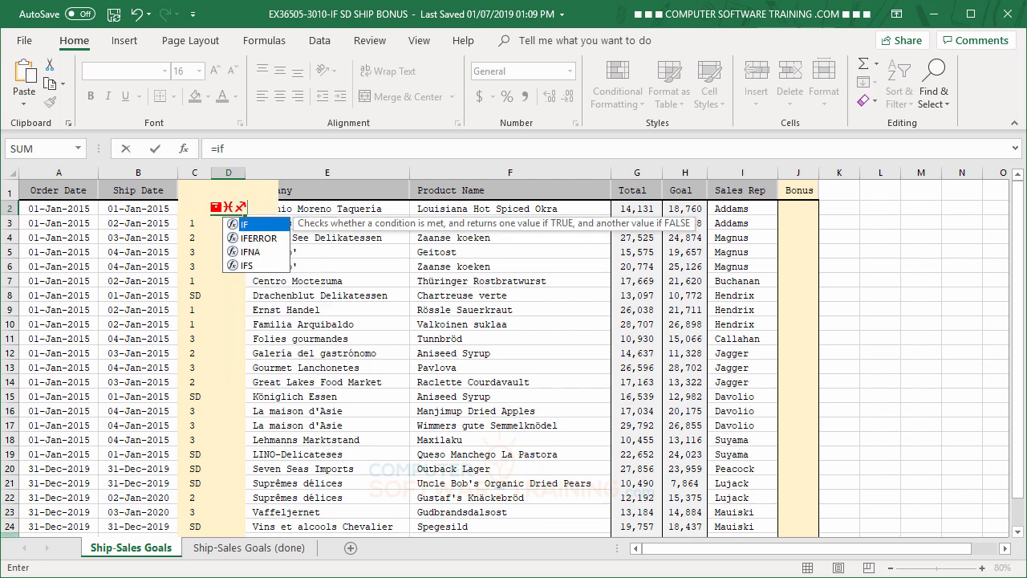
pyautogui.doubleClick(238, 228)
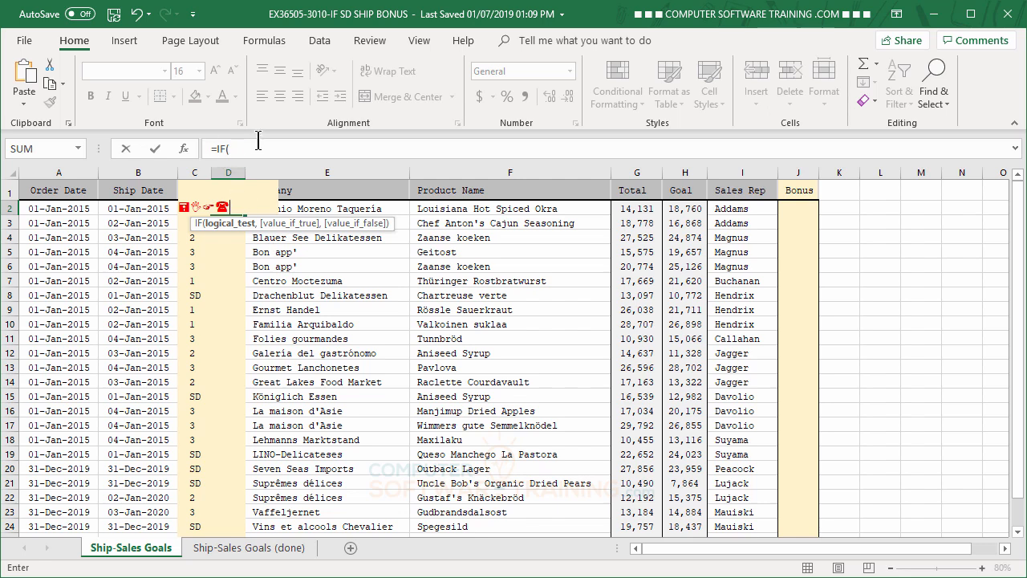
pyautogui.click(72, 211)
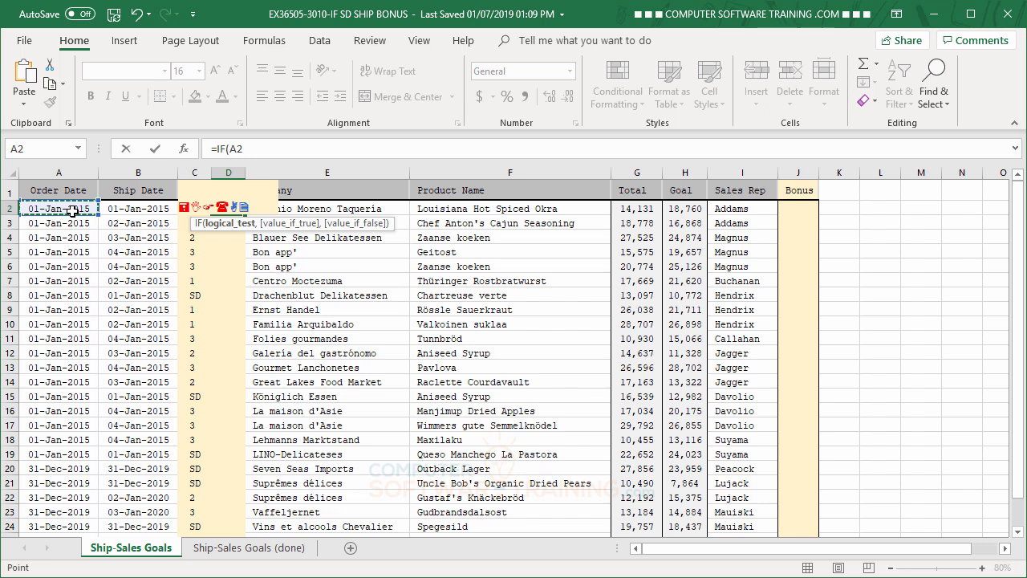
pyautogui.write('=')
pyautogui.click(151, 208)
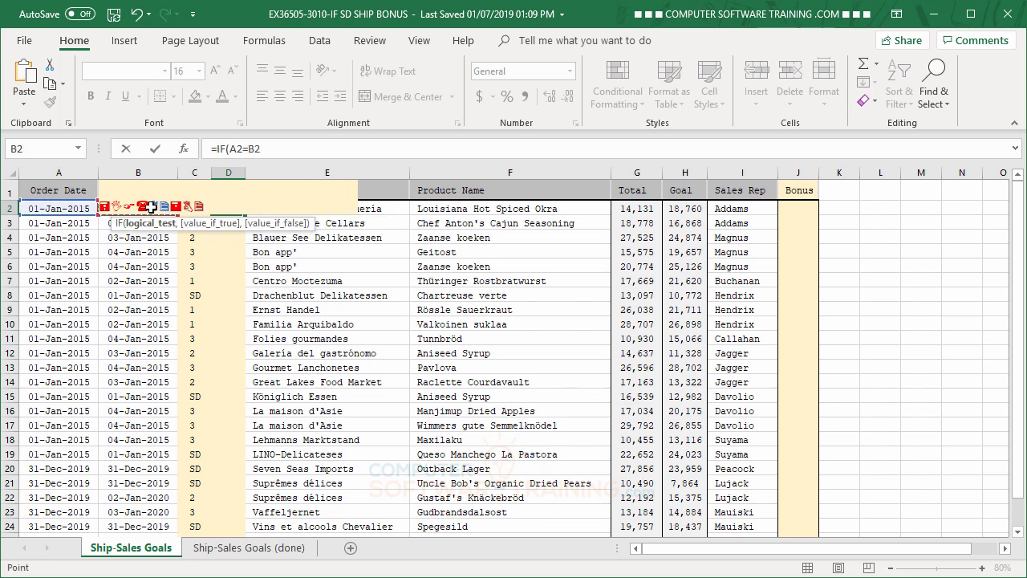
# Step: Add CHAR(252) as the value if true in D2's IF formula
pyautogui.write(',')
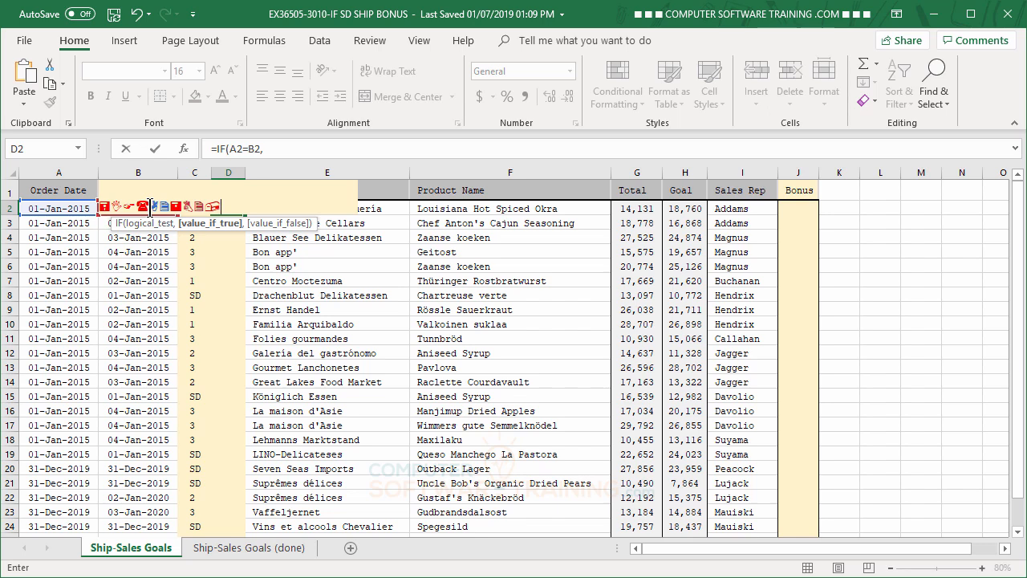
pyautogui.write('ch')
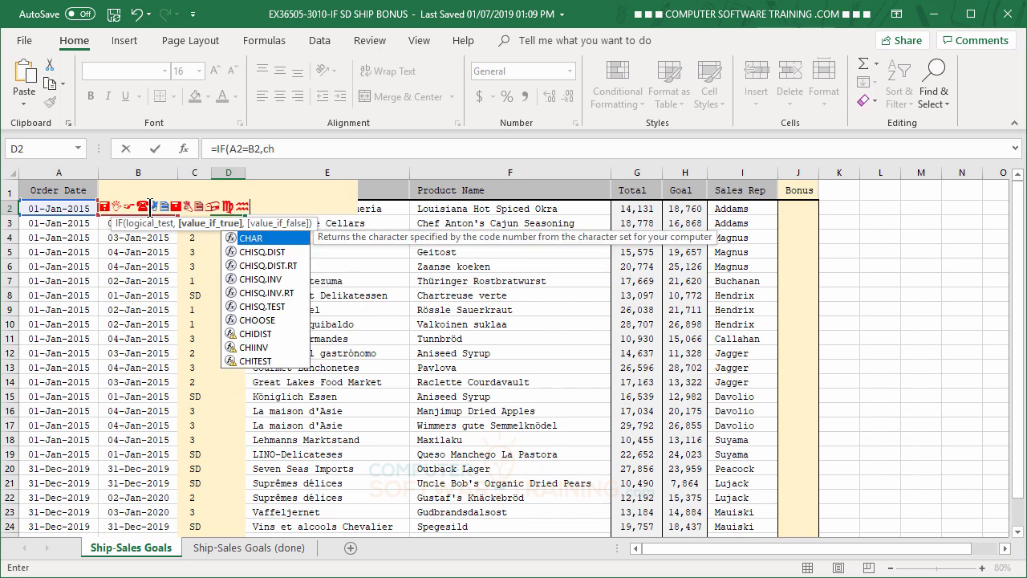
pyautogui.doubleClick(243, 240)
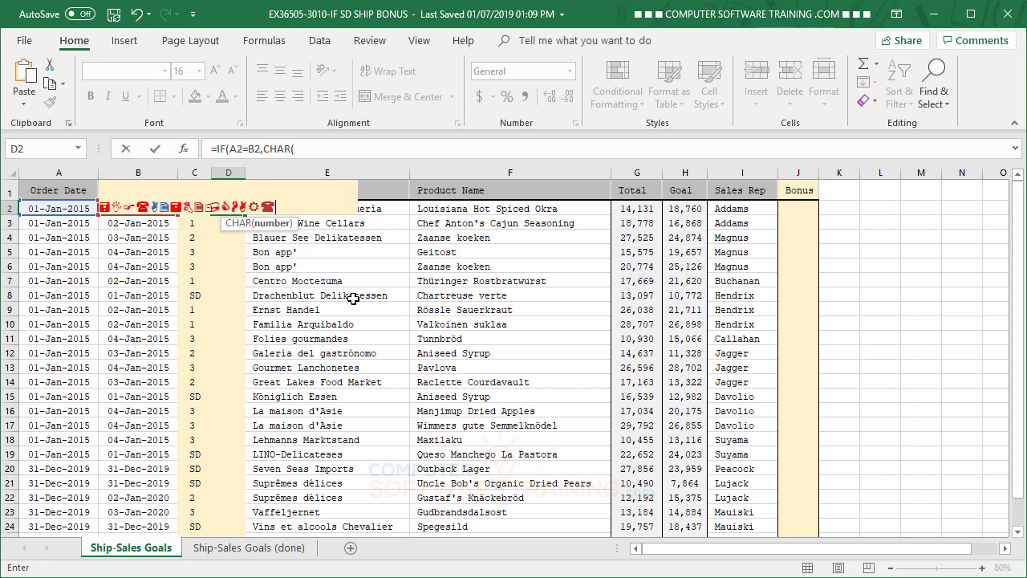
pyautogui.write('252')
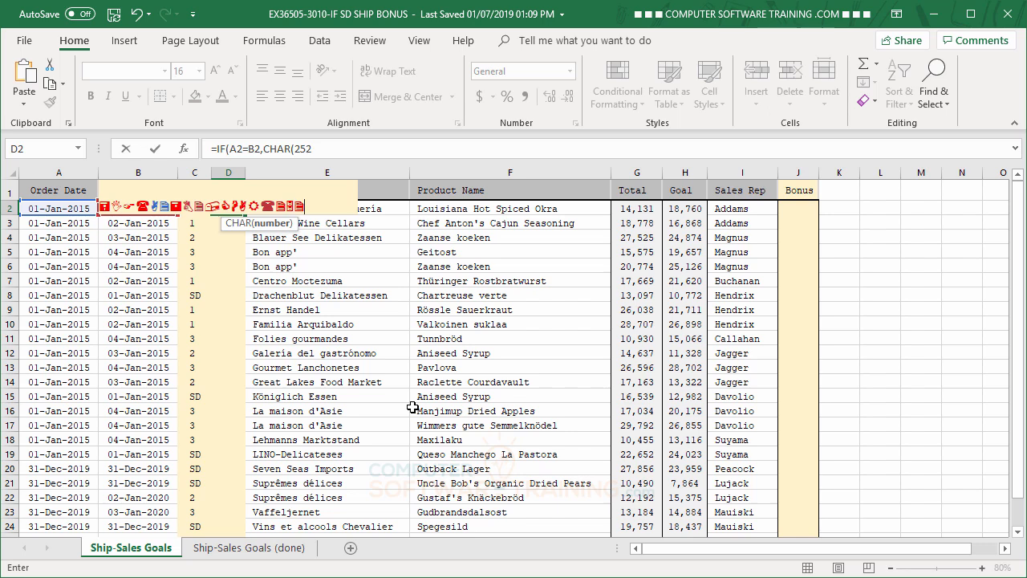
pyautogui.write(')')
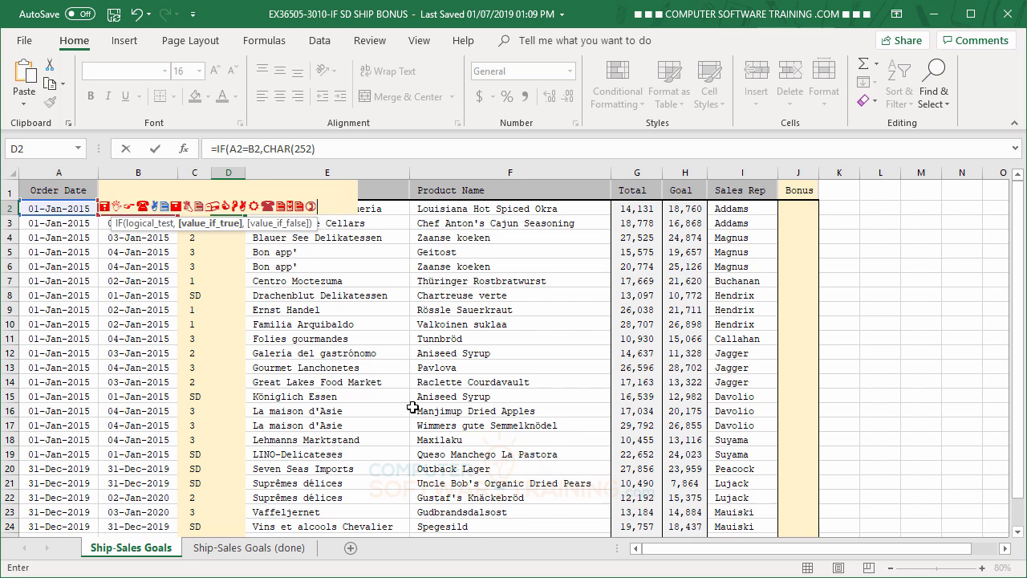
# Step: Complete D2's formula with B2-A2 as the value if false and fill it down the SD column
pyautogui.write(',')
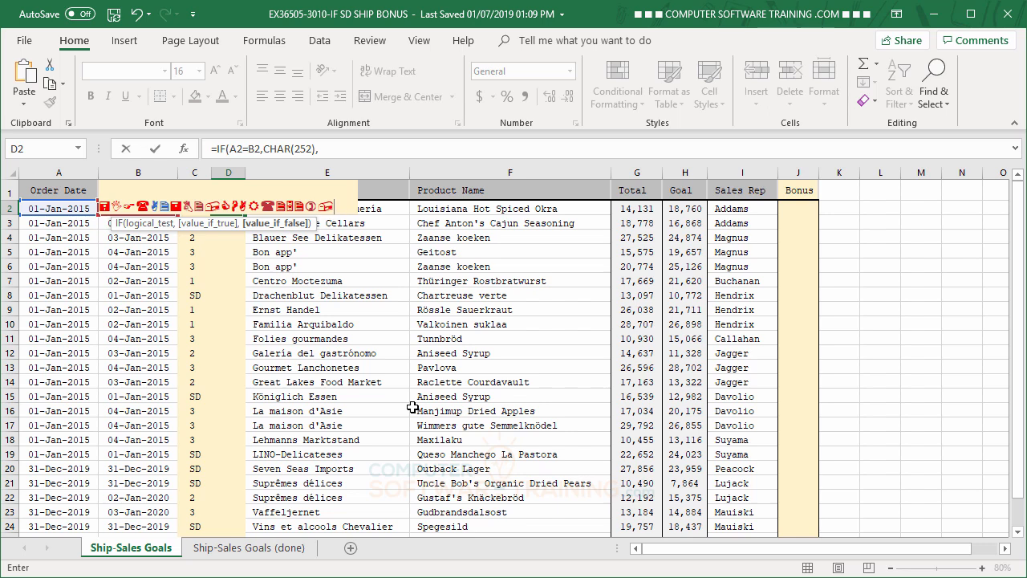
pyautogui.write('B')
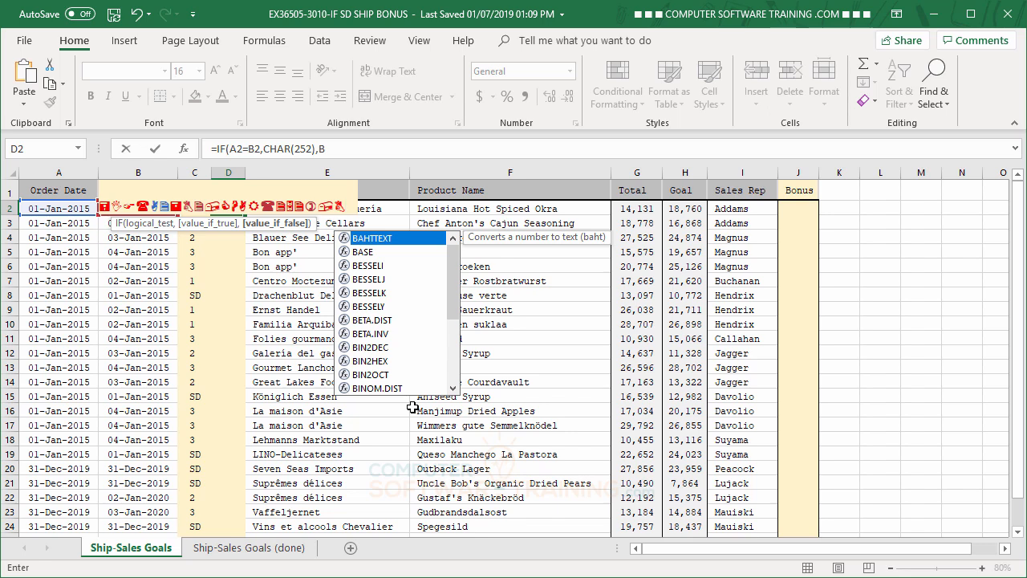
pyautogui.write('2-A')
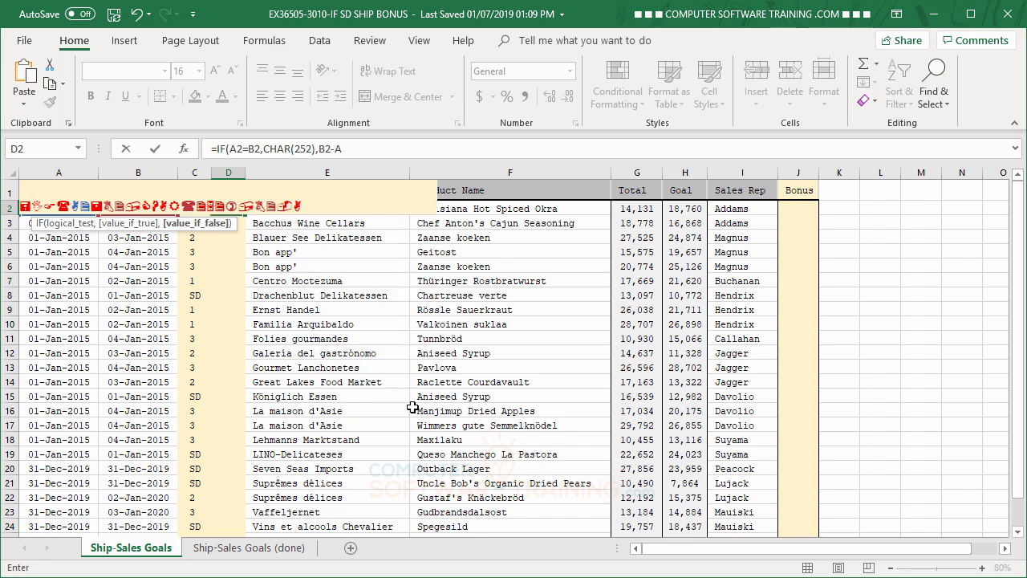
pyautogui.write('2)')
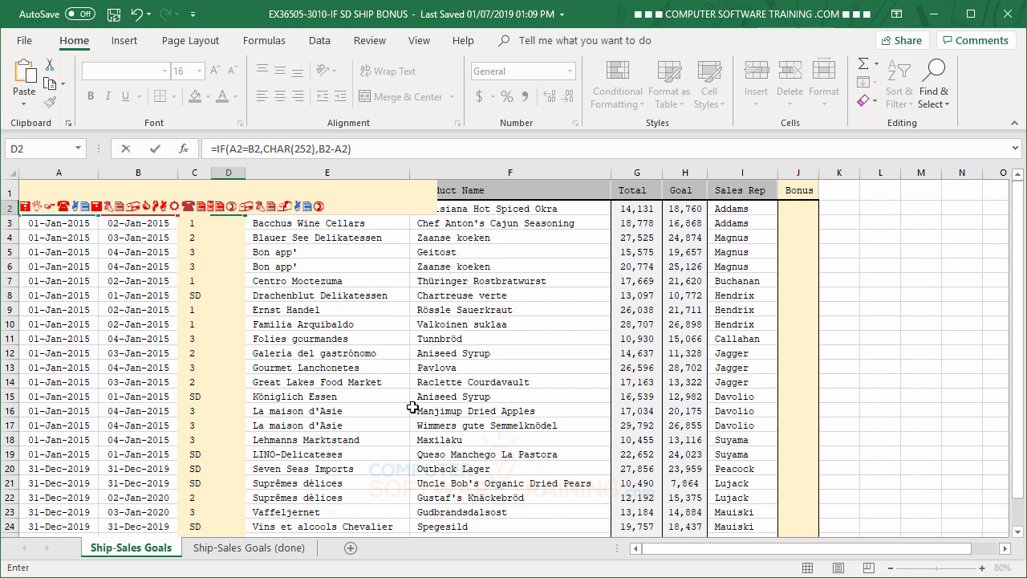
pyautogui.press('Return')
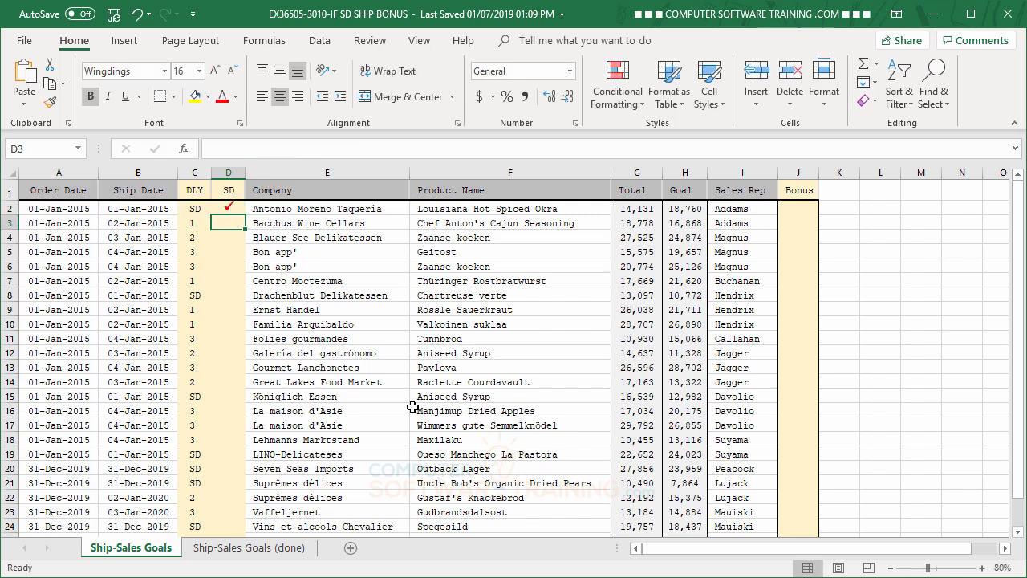
pyautogui.click(229, 206)
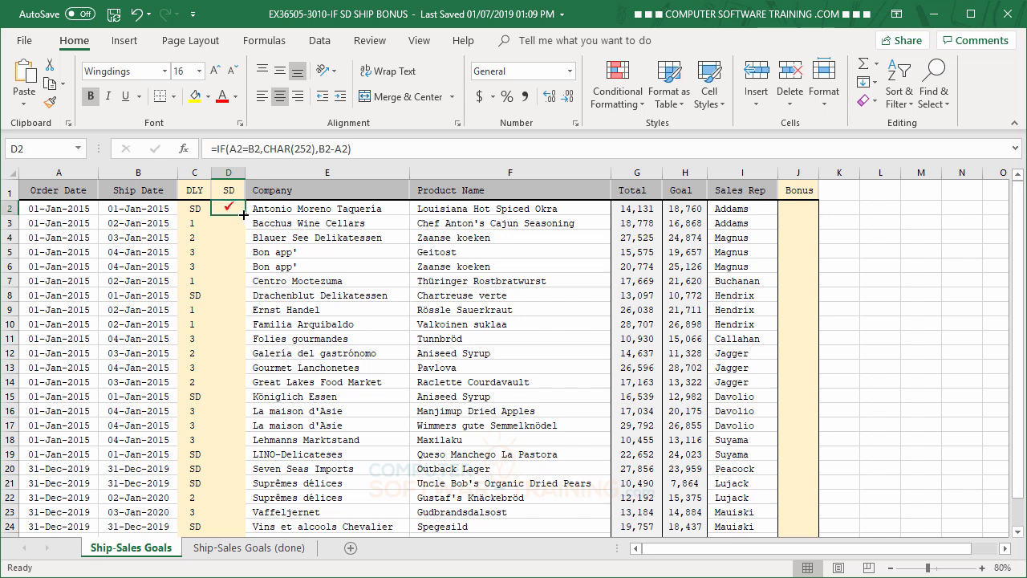
pyautogui.doubleClick(243, 215)
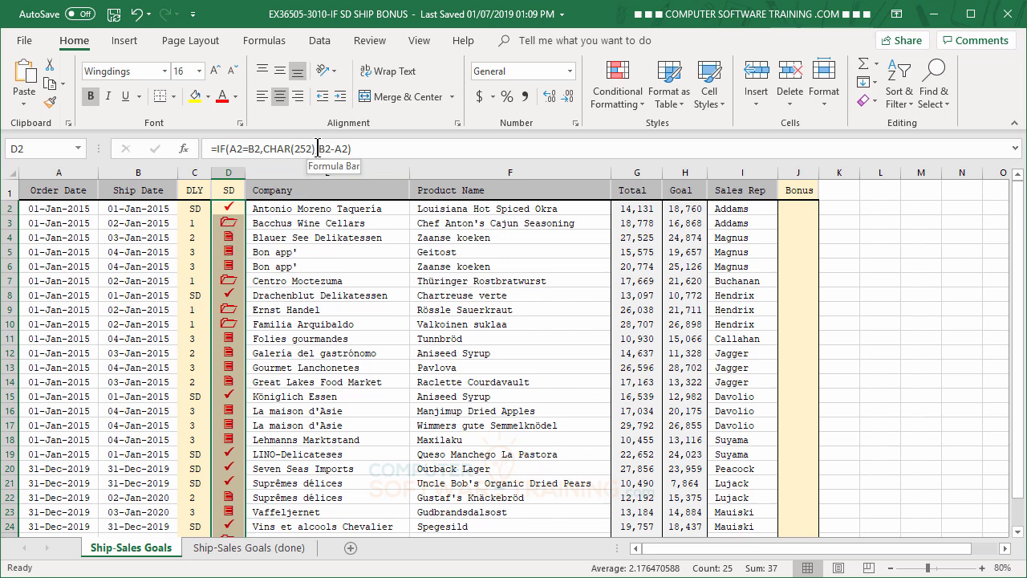
# Step: Replace B2-A2 with an empty string "" in D2's formula, making it =IF(A2=B2,CHAR(252),"")
pyautogui.moveTo(319, 148); pyautogui.dragTo(350, 151)
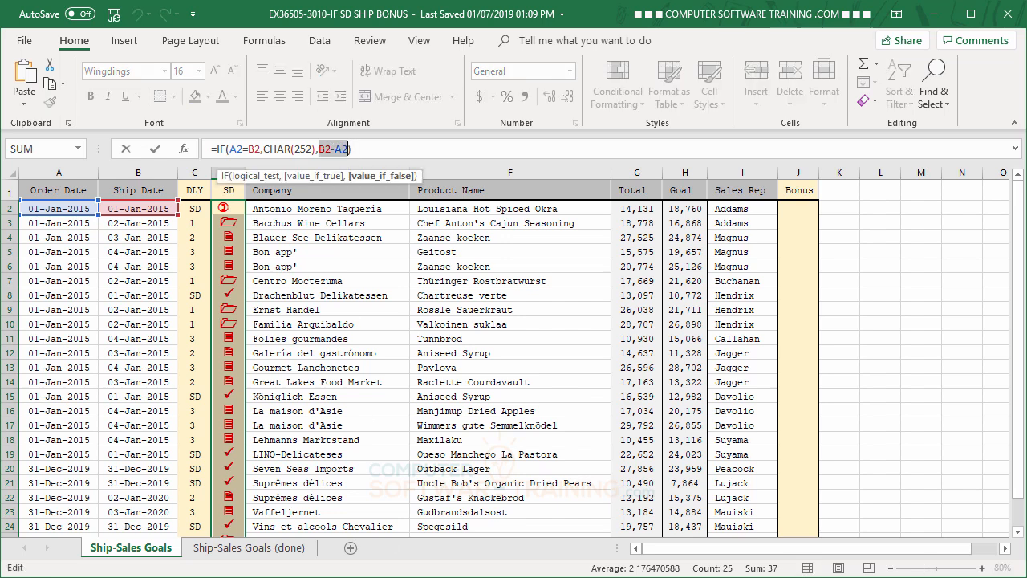
pyautogui.write('""')
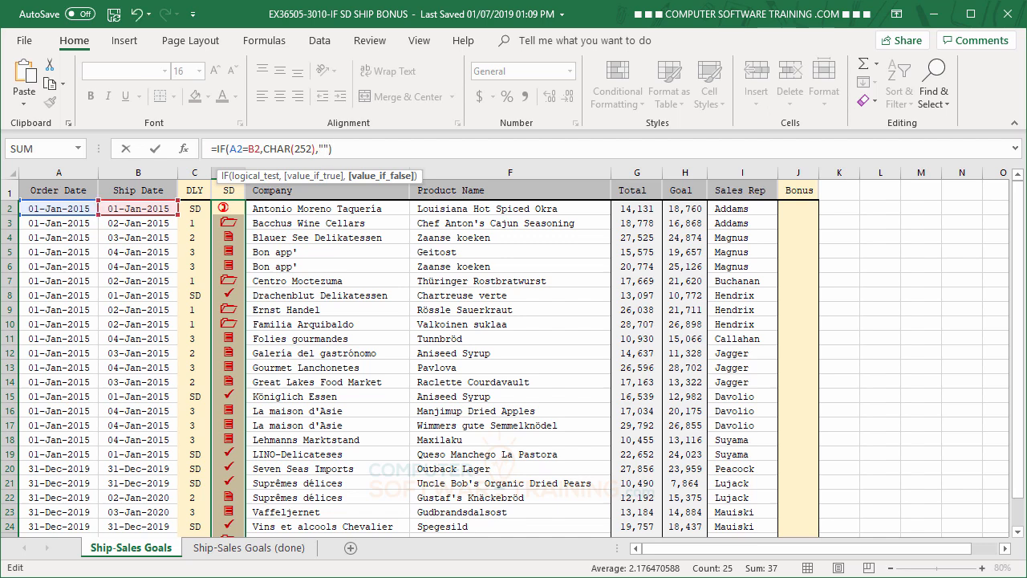
pyautogui.press('Return')
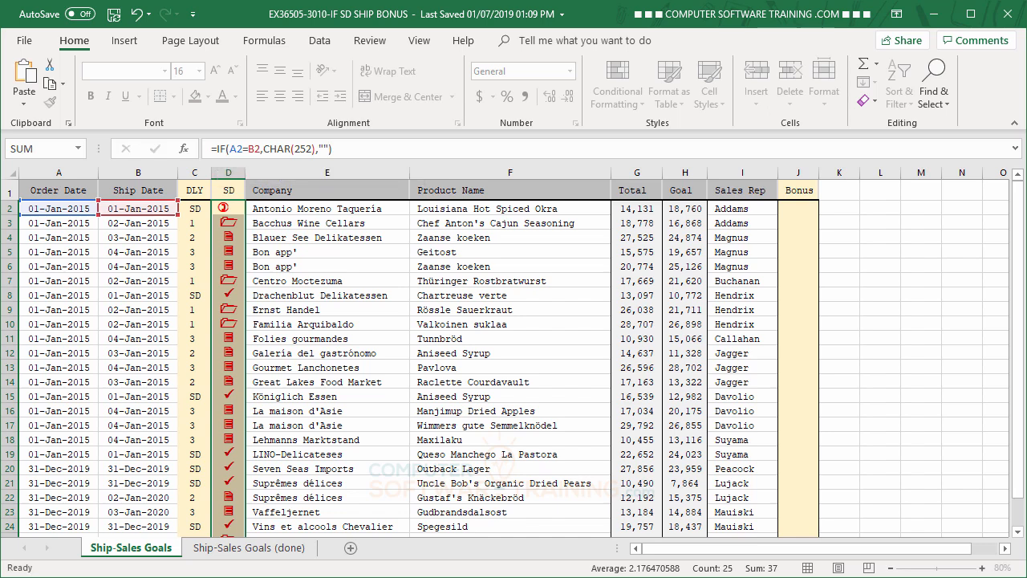
# Step: Fill D2's revised same-day shipping formula down the SD column
pyautogui.click(233, 210)
pyautogui.doubleClick(245, 215)
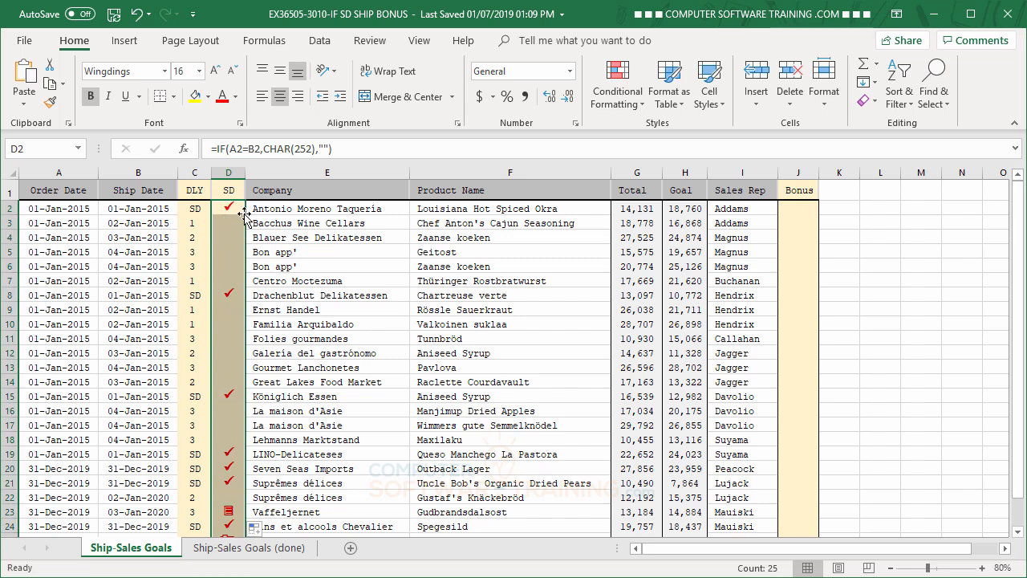
pyautogui.click(288, 228)
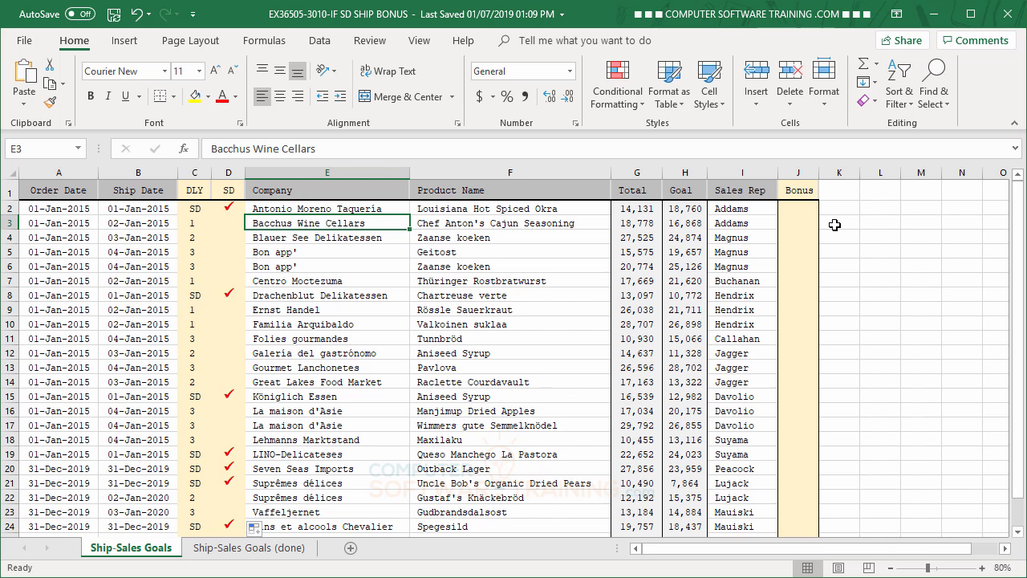
pyautogui.click(797, 208)
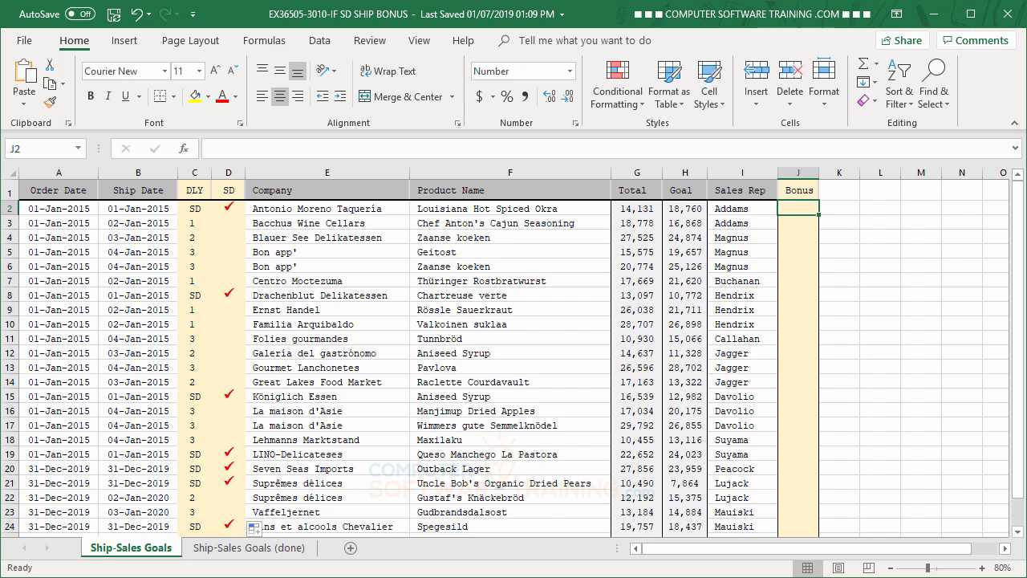
pyautogui.click(638, 173)
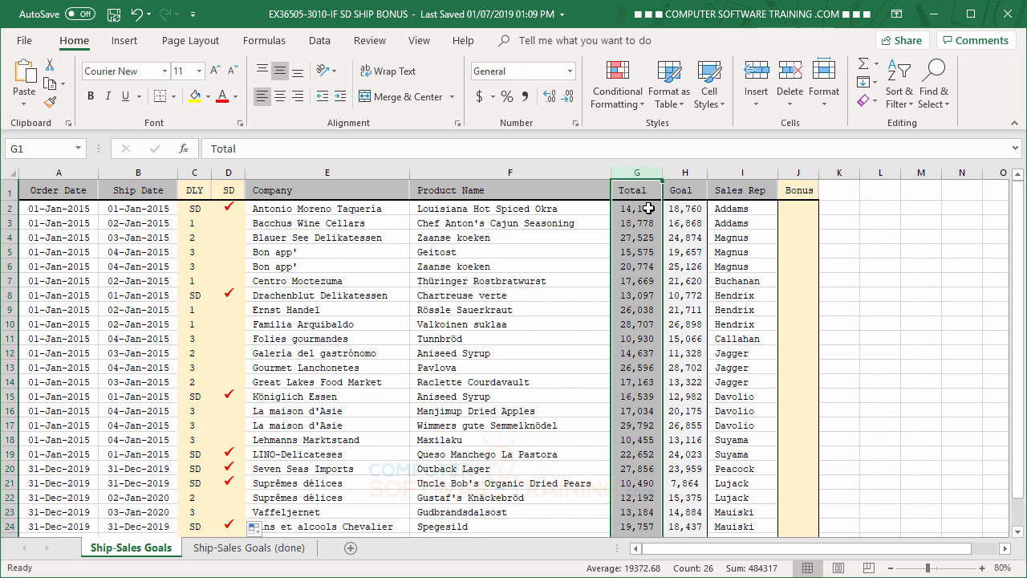
pyautogui.click(691, 170)
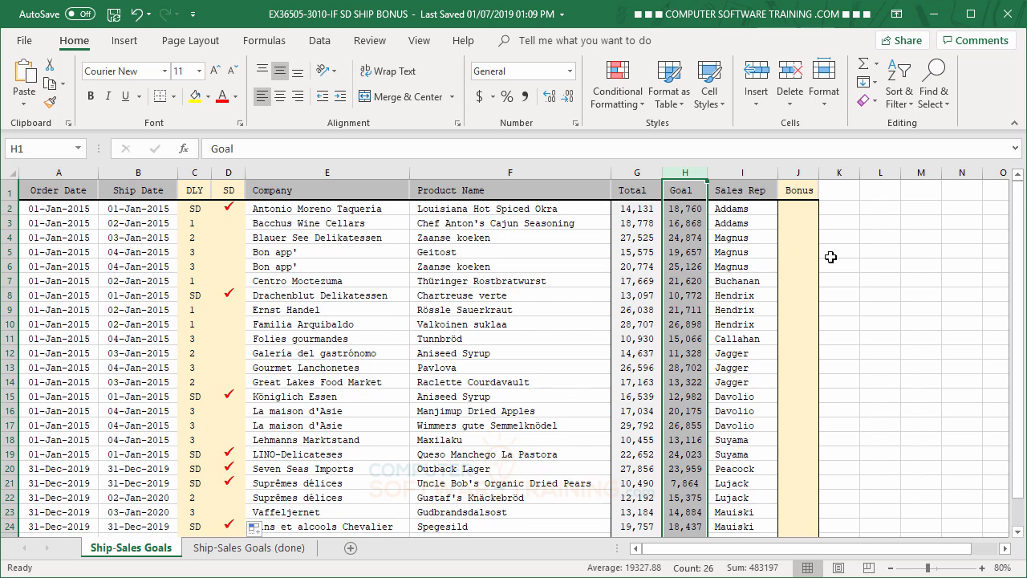
pyautogui.click(633, 210)
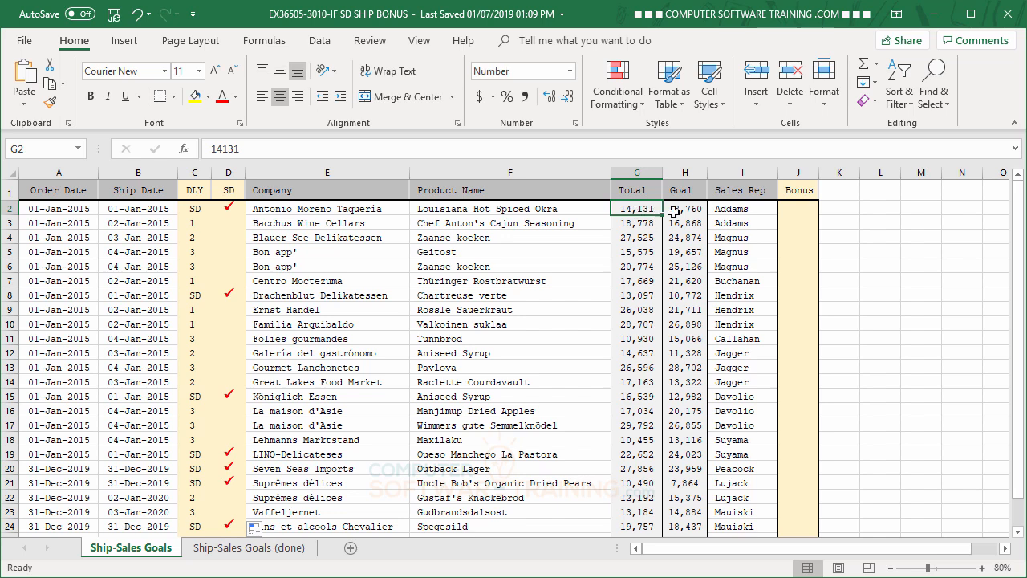
pyautogui.click(675, 210)
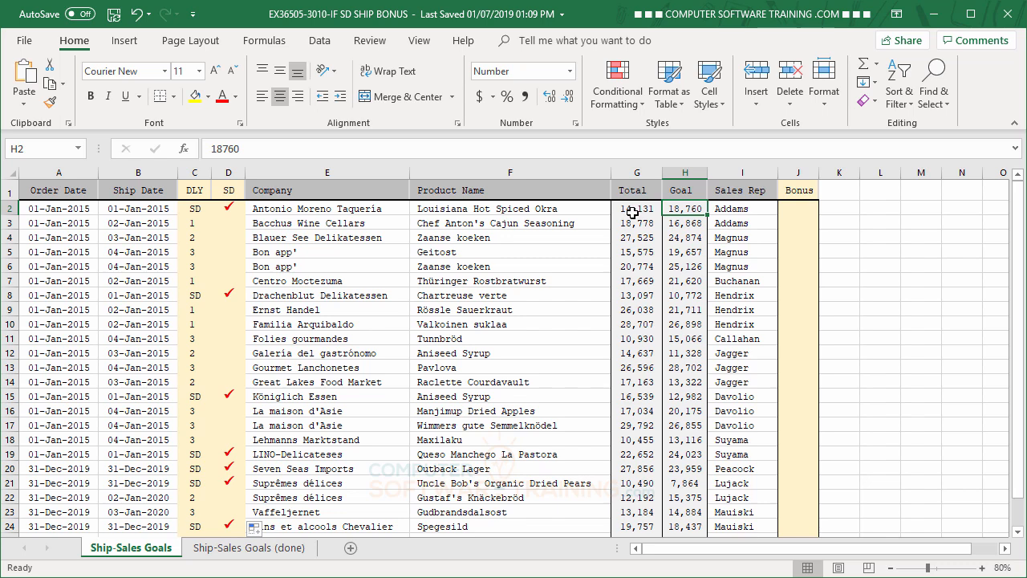
# Step: Start an IF formula in J2 of the Bonus column with the logical test G2>=H2
pyautogui.click(795, 209)
pyautogui.write('=if')
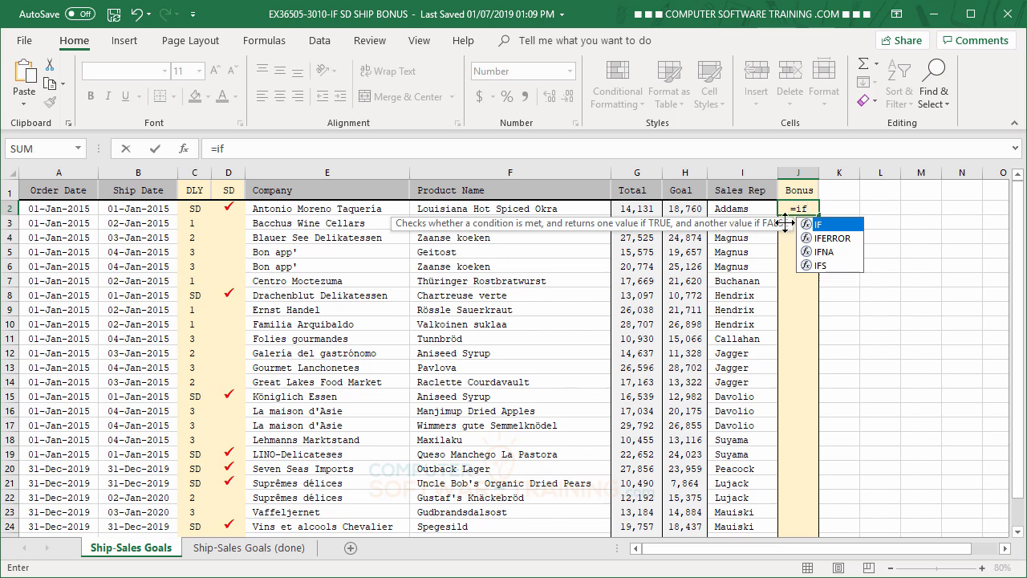
pyautogui.doubleClick(811, 225)
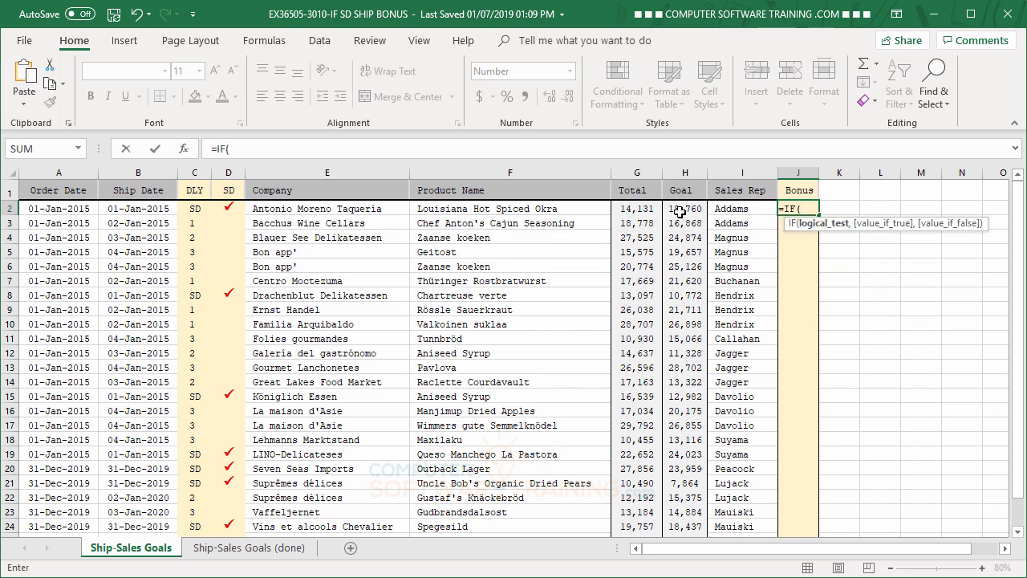
pyautogui.click(634, 209)
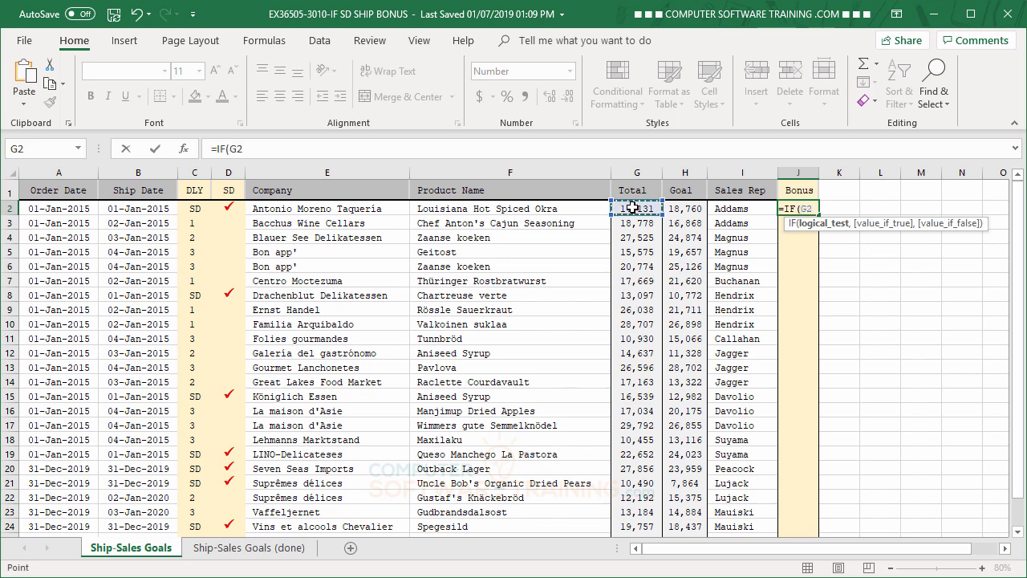
pyautogui.write('>=')
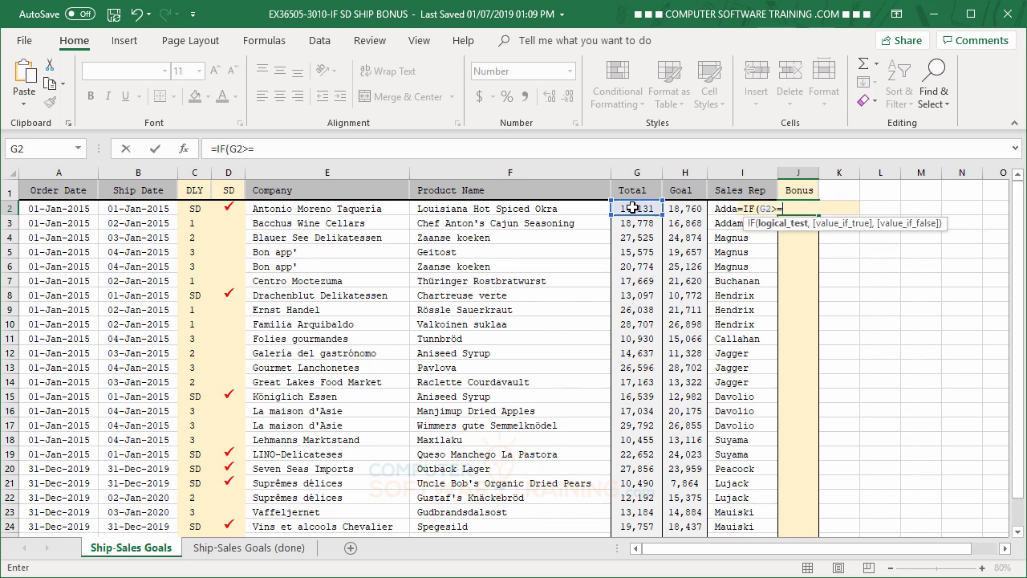
pyautogui.click(683, 209)
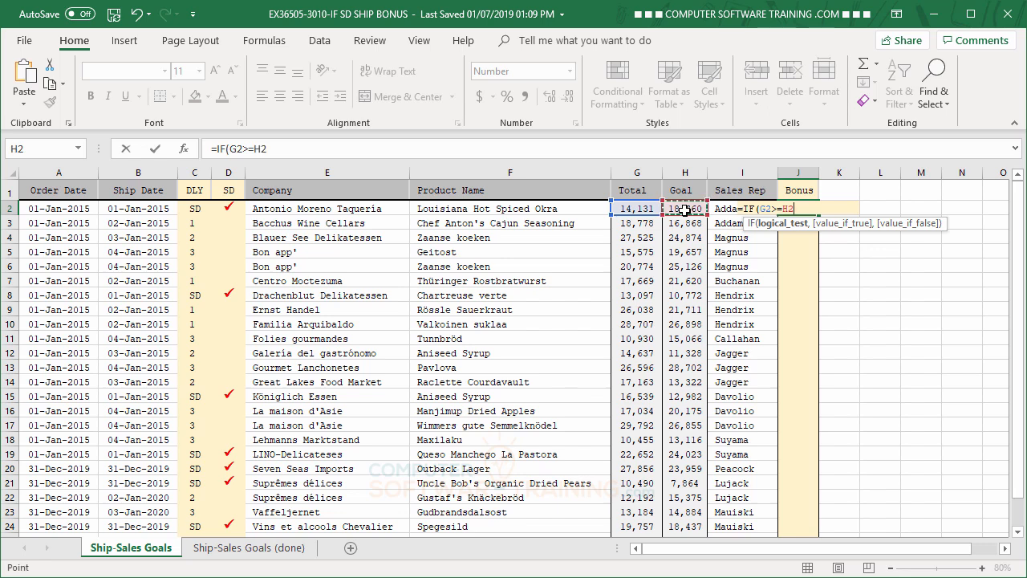
pyautogui.write(',')
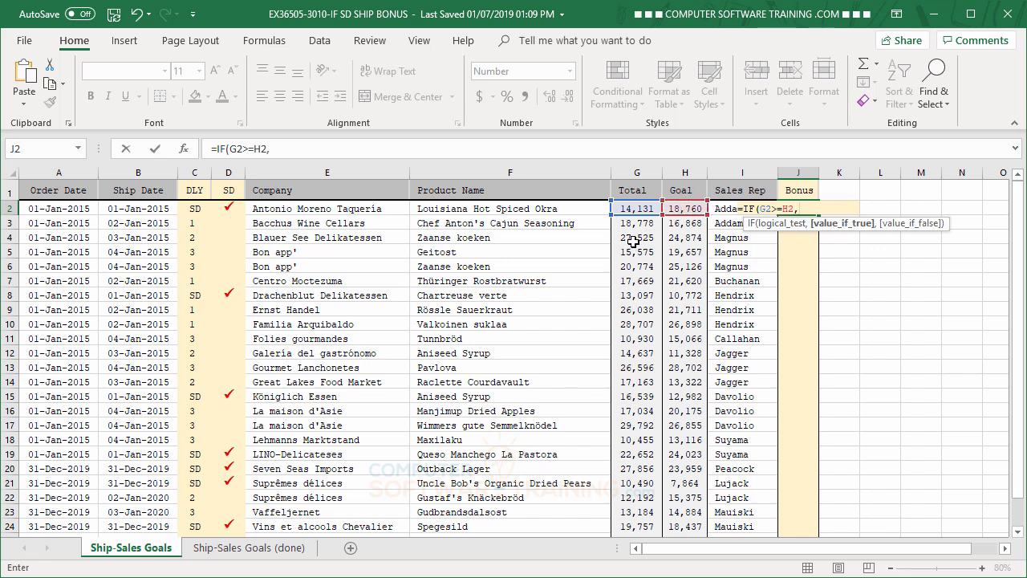
# Step: Complete J2's IF formula with G2*.05 as the value if true and 0 as the value if false
pyautogui.click(632, 208)
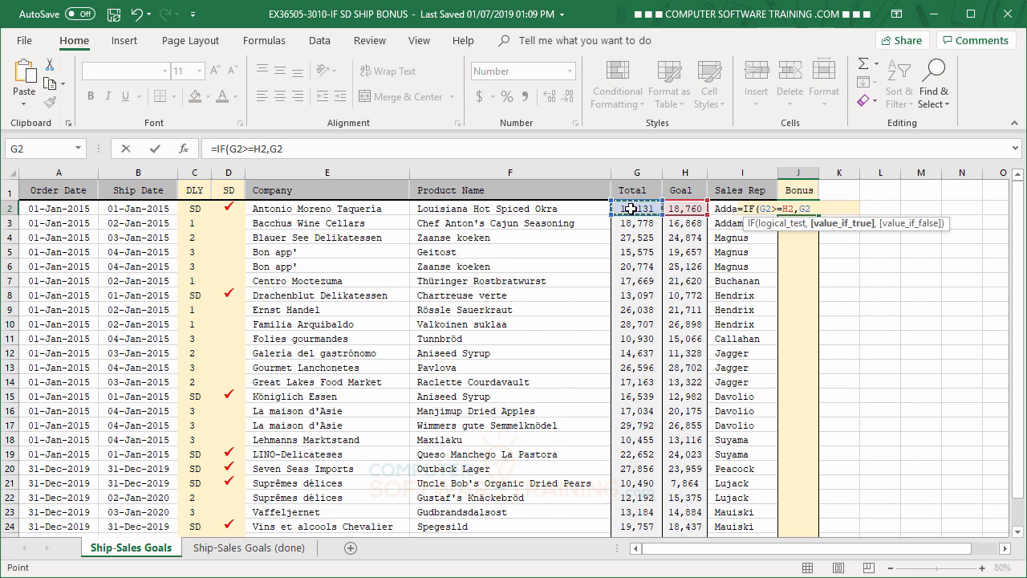
pyautogui.write('*.05,')
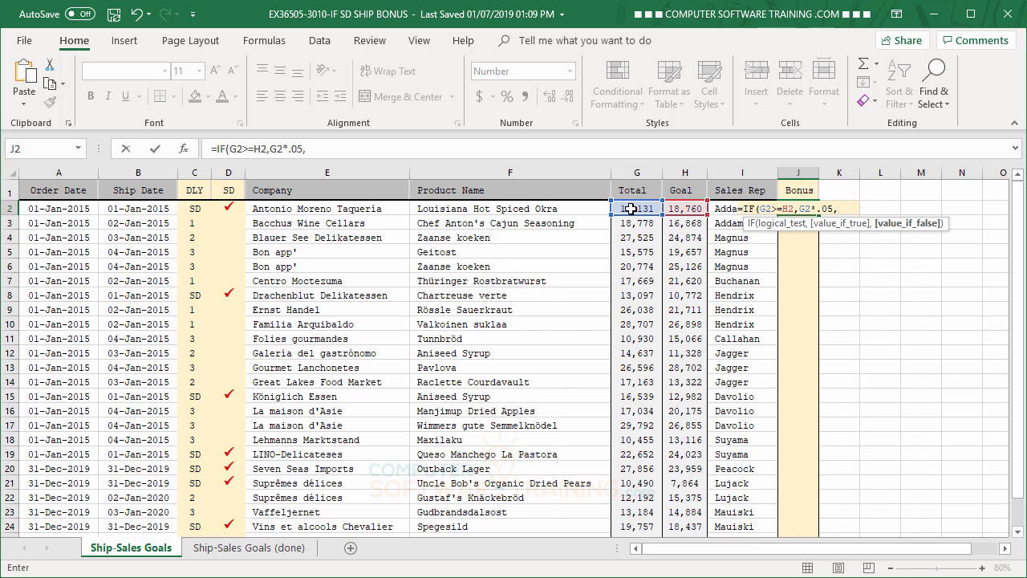
pyautogui.write('0')
pyautogui.press('Return')
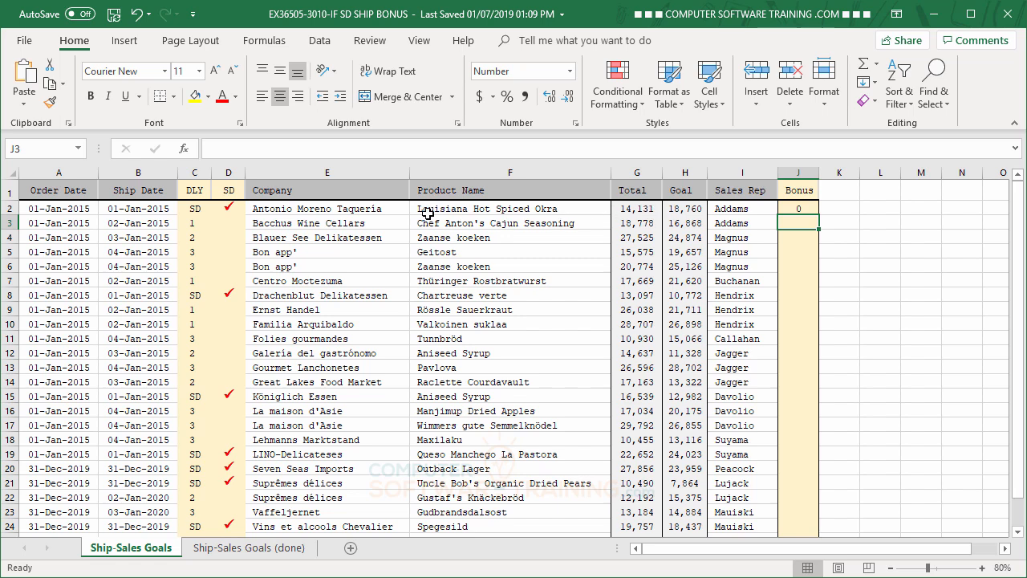
# Step: Fill the bonus formula from J2 down the Bonus column
pyautogui.click(797, 208)
pyautogui.doubleClick(818, 215)
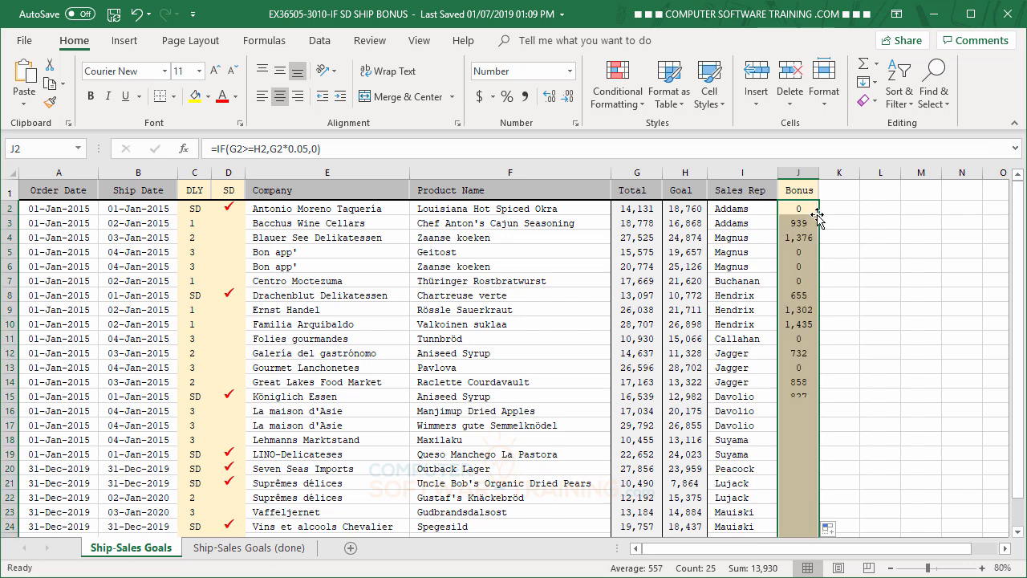
pyautogui.click(805, 250)
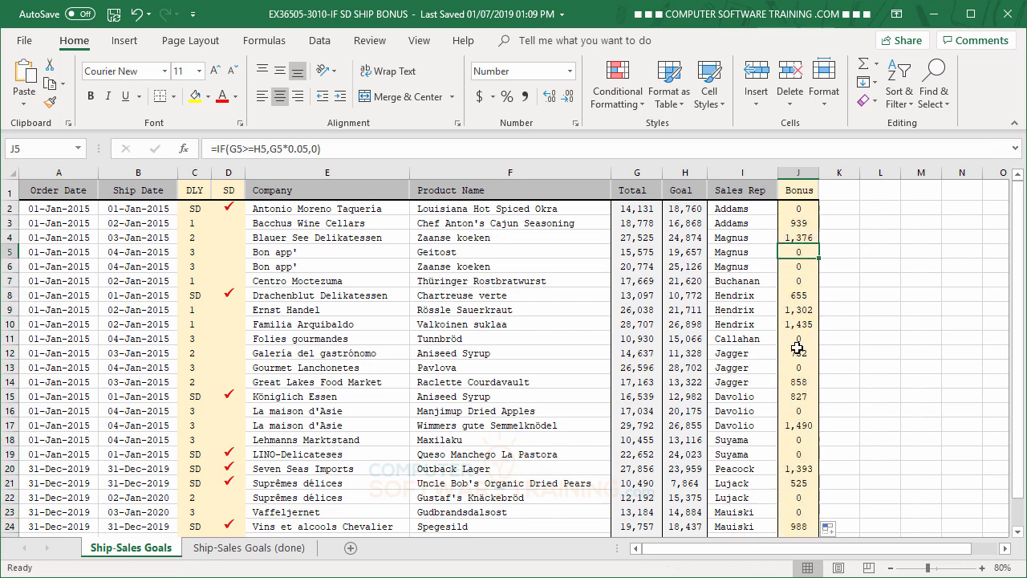